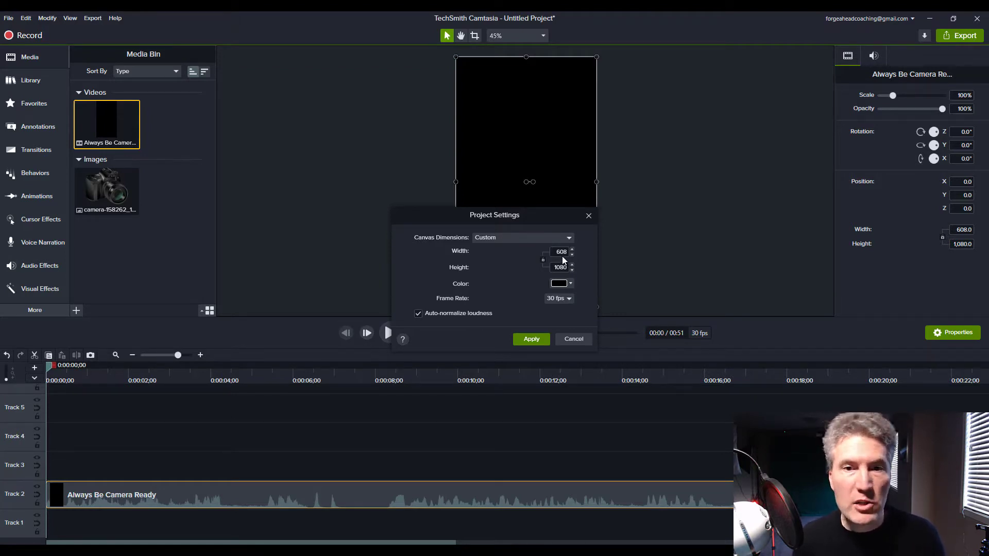
Apply the custom 608 × 1080 canvas and scale the video clip to 75%.
{"action": "left_click", "coordinate": [568, 340]}
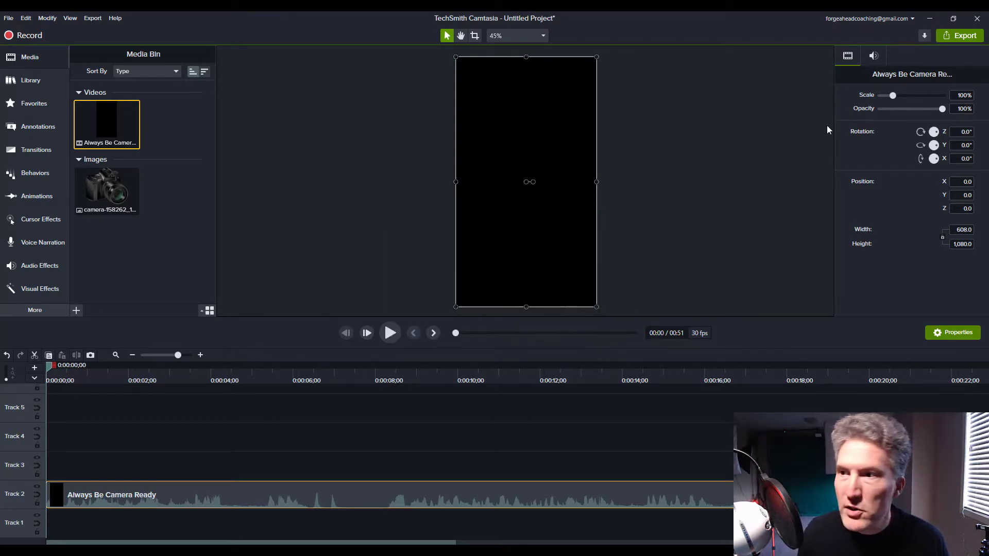
{"action": "left_click", "coordinate": [961, 96]}
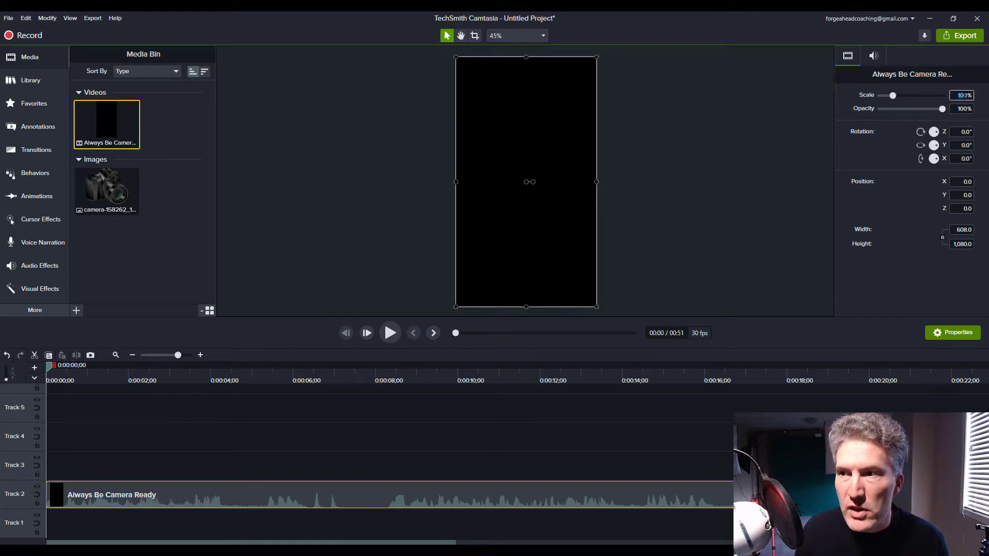
{"action": "key", "text": "Return"}
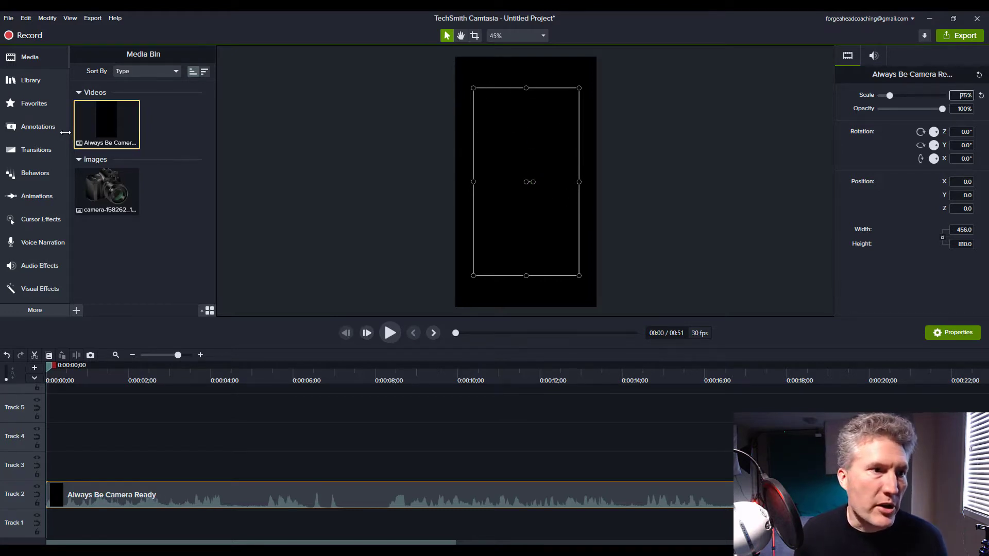
Add a white rectangle shape from the Annotations shapes onto Track 1.
{"action": "left_click", "coordinate": [48, 131]}
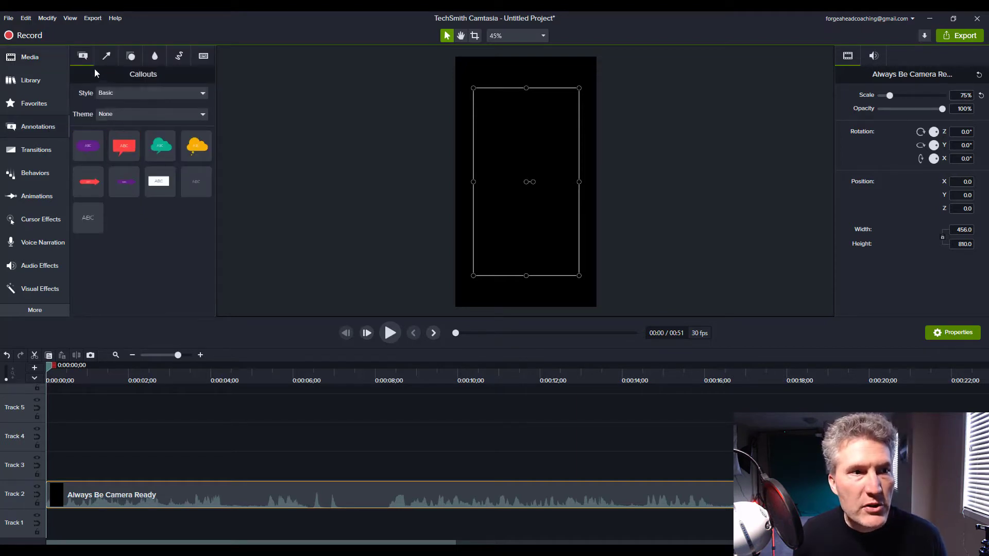
{"action": "left_click", "coordinate": [131, 57]}
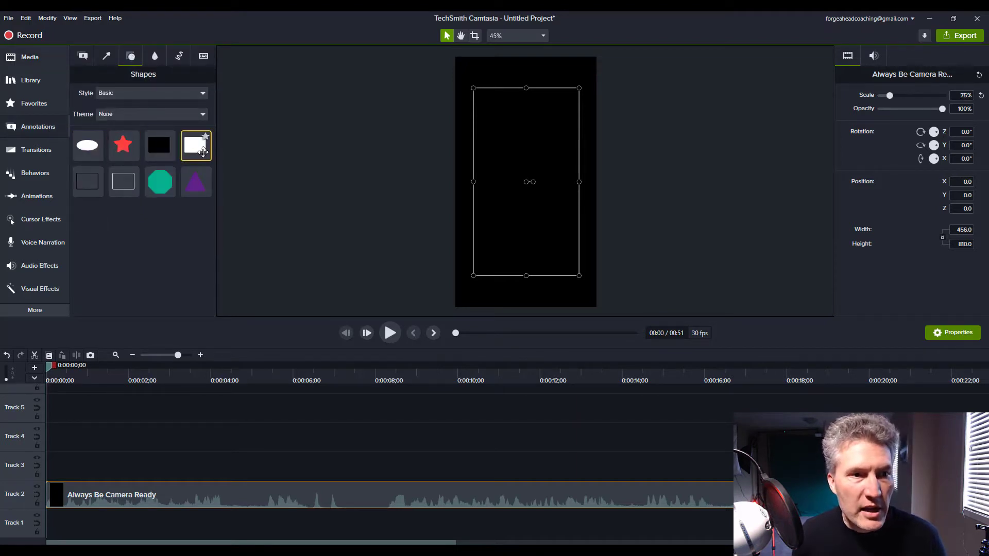
{"action": "left_click_drag", "start_coordinate": [200, 149], "coordinate": [30, 533]}
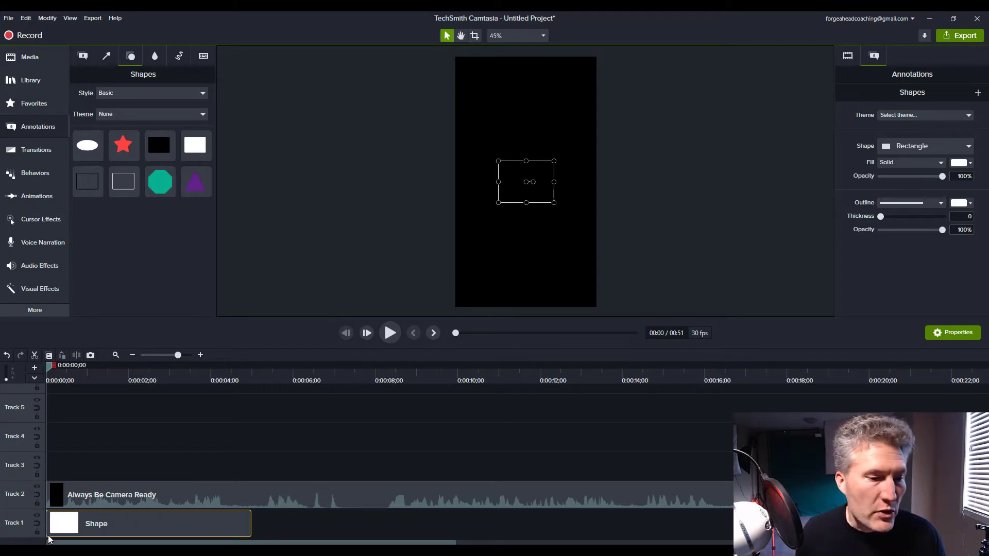
Extend the rectangle shape's duration to match the length of the video clip.
{"action": "left_click_drag", "start_coordinate": [249, 522], "coordinate": [979, 523]}
{"action": "left_click", "coordinate": [133, 356]}
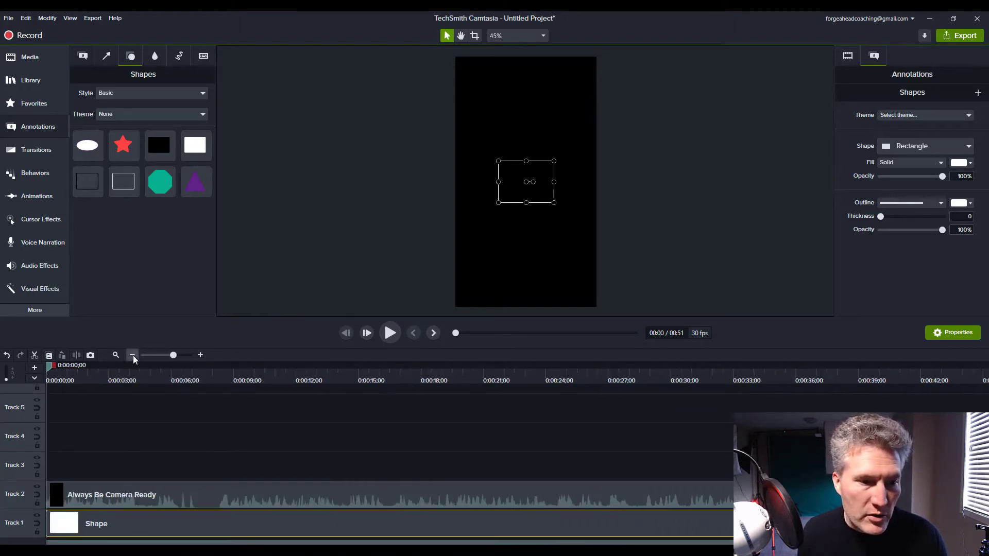
{"action": "left_click", "coordinate": [132, 355]}
{"action": "left_click_drag", "start_coordinate": [412, 523], "coordinate": [538, 525]}
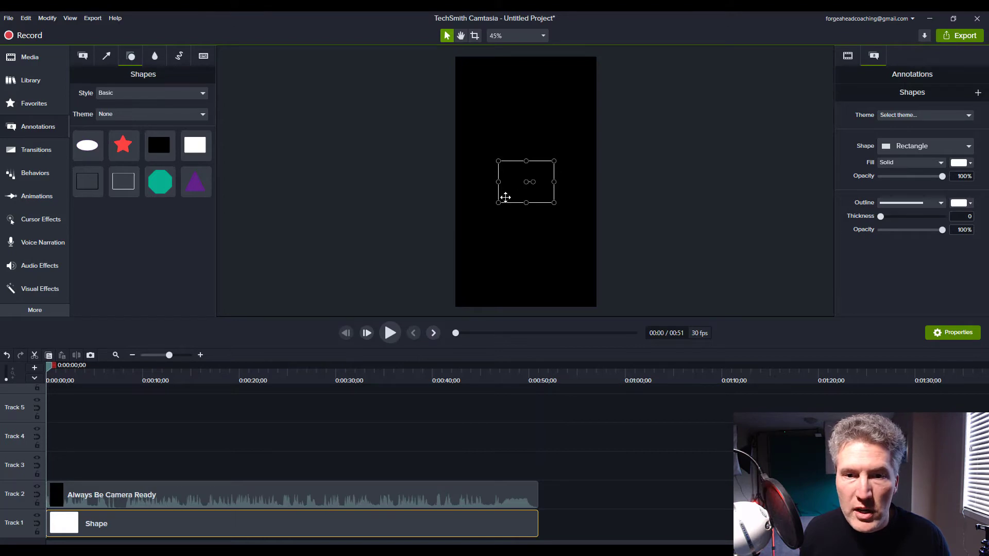
Resize the rectangle to fill the whole canvas behind the scaled video.
{"action": "left_click_drag", "start_coordinate": [498, 203], "coordinate": [455, 307]}
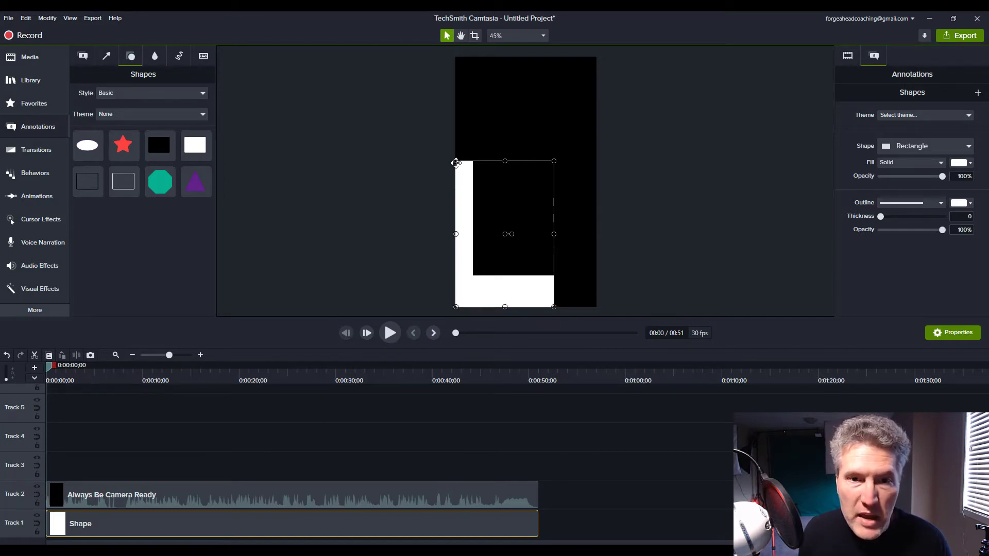
{"action": "left_click_drag", "start_coordinate": [455, 161], "coordinate": [454, 60]}
{"action": "left_click_drag", "start_coordinate": [554, 182], "coordinate": [597, 182]}
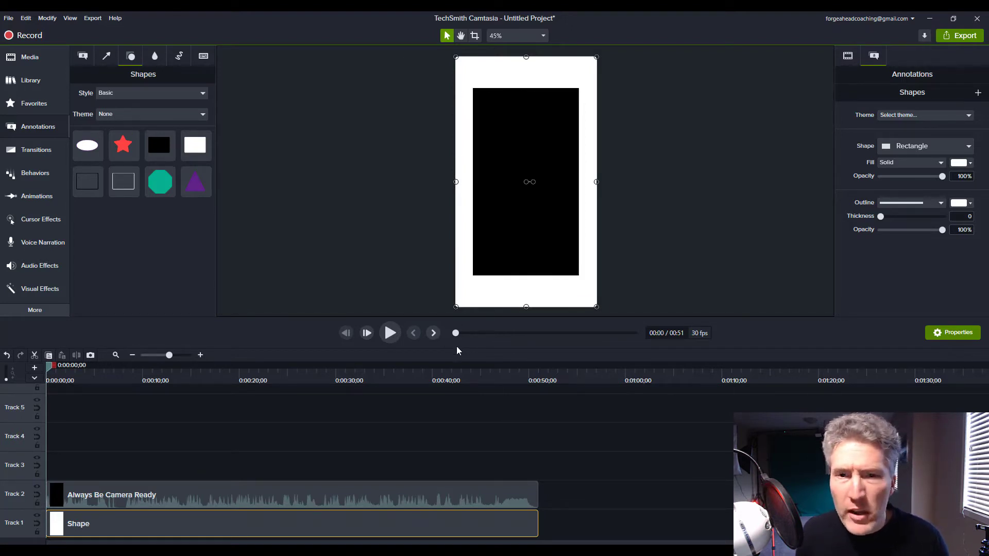
Change the rectangle's fill colour to cyan, #00E4FF.
{"action": "left_click", "coordinate": [970, 163]}
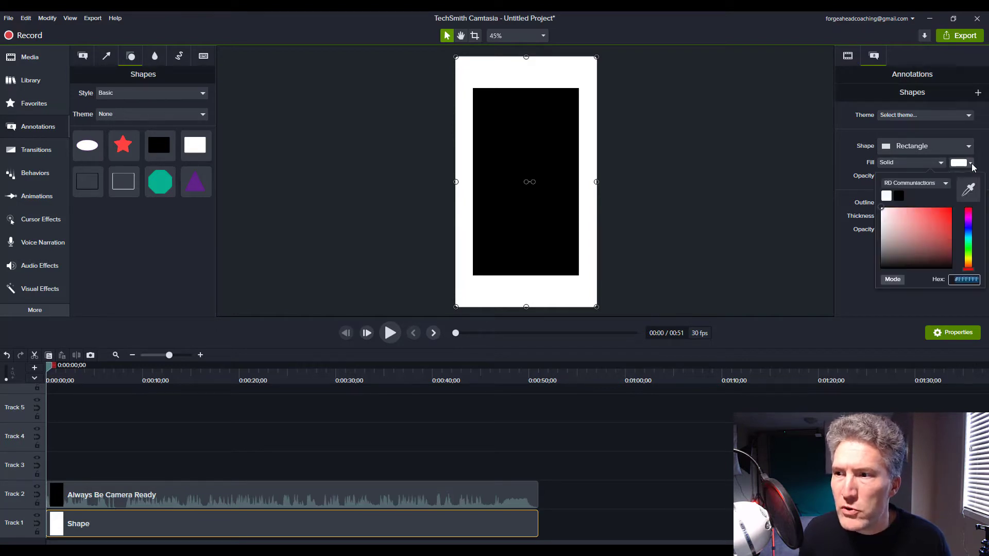
{"action": "left_click", "coordinate": [969, 237]}
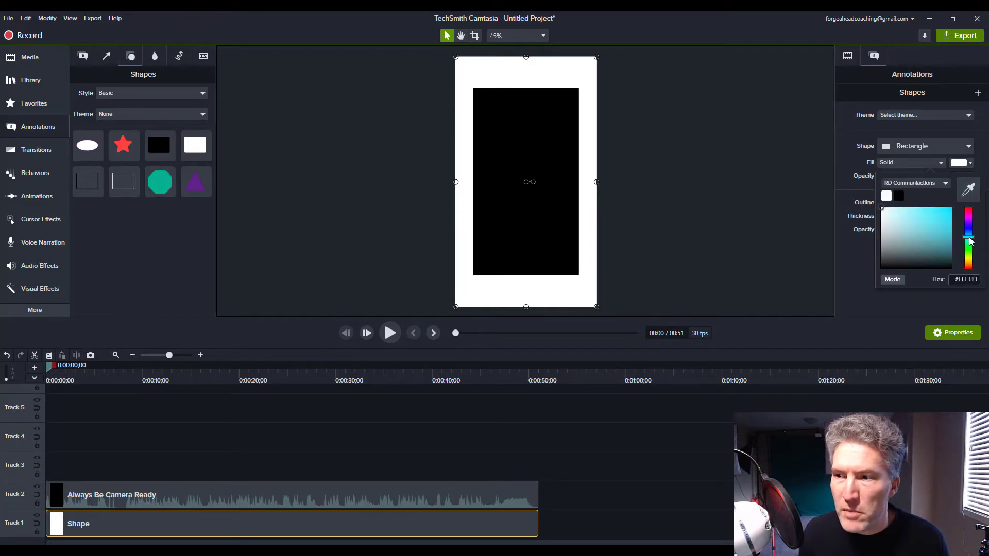
{"action": "left_click", "coordinate": [950, 211]}
{"action": "left_click_drag", "start_coordinate": [950, 212], "coordinate": [953, 210]}
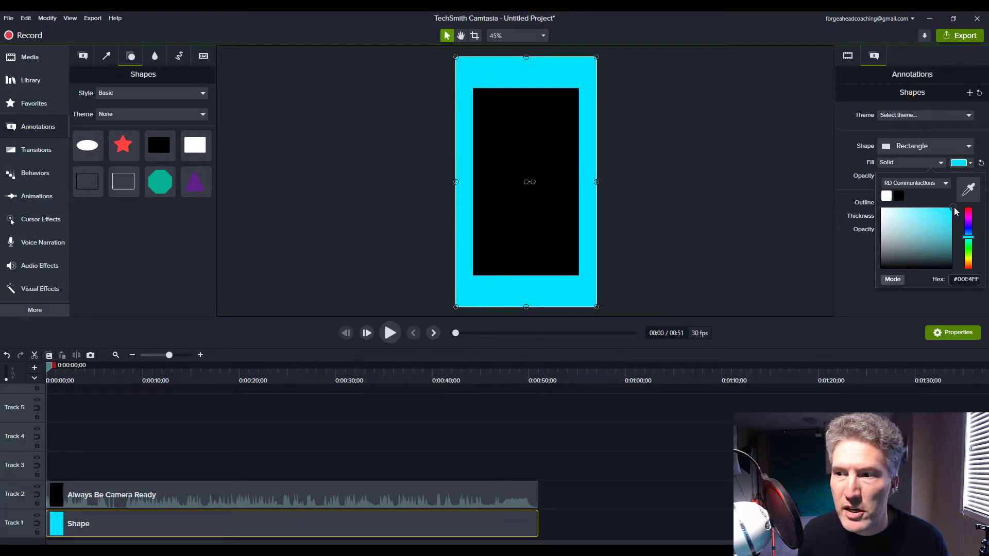
{"action": "left_click", "coordinate": [866, 278]}
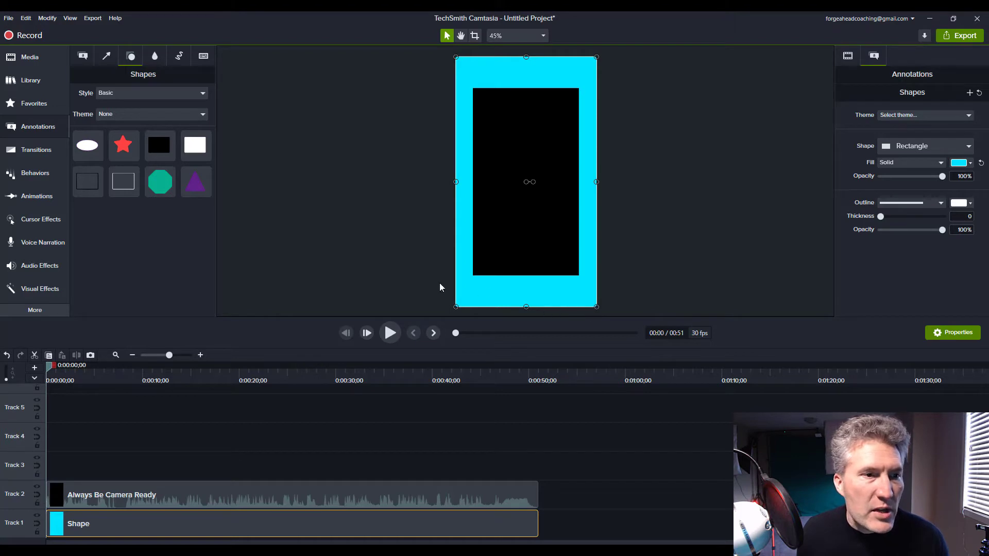
Place a text callout in the top band of the canvas, stretched to full width.
{"action": "left_click", "coordinate": [83, 56]}
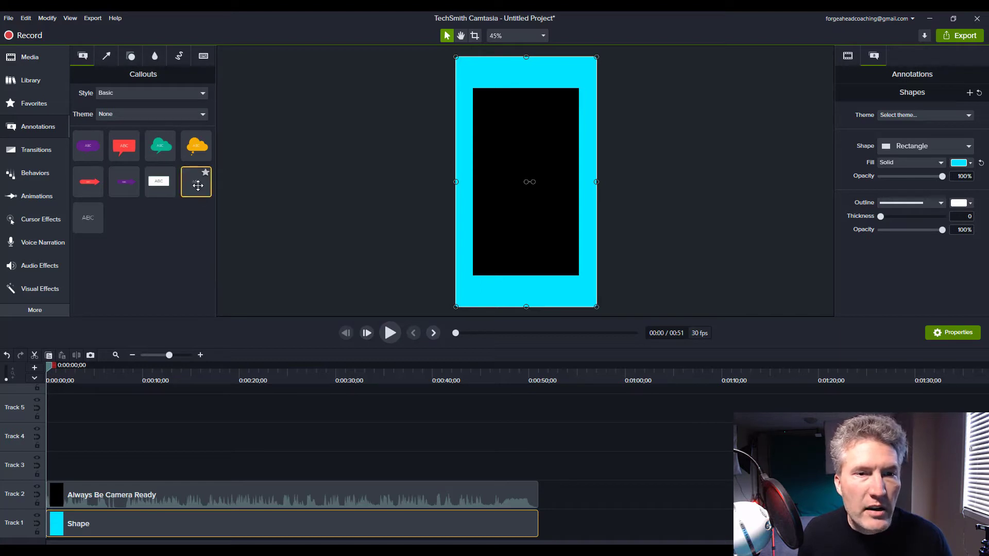
{"action": "left_click_drag", "start_coordinate": [198, 186], "coordinate": [455, 73]}
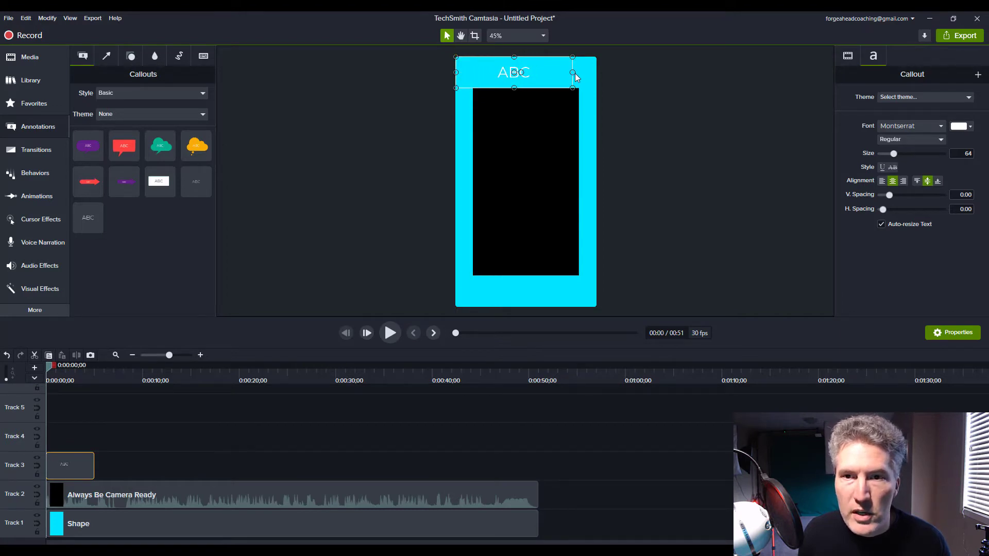
{"action": "left_click_drag", "start_coordinate": [573, 72], "coordinate": [593, 73]}
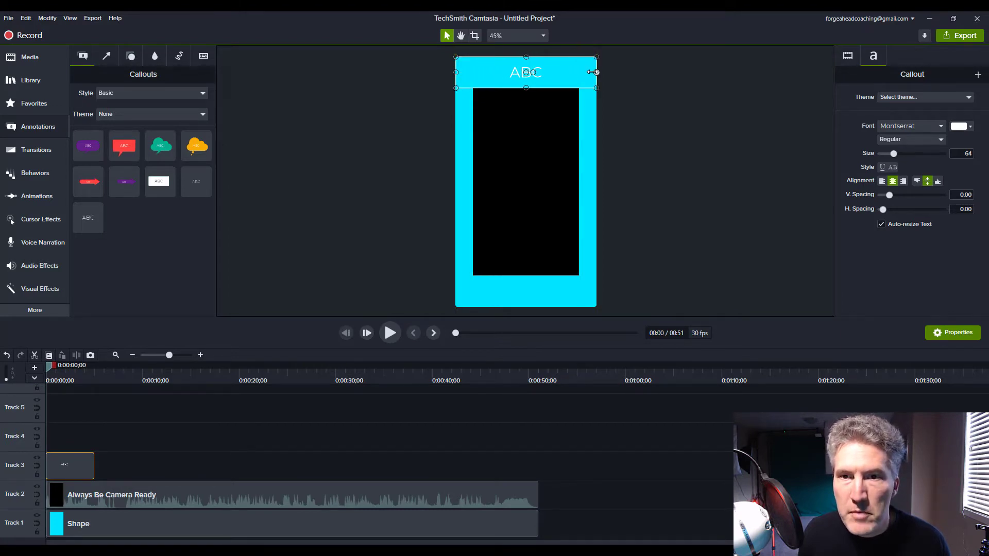
Replace the top callout's text with ALWAYS BE.
{"action": "double_click", "coordinate": [552, 74]}
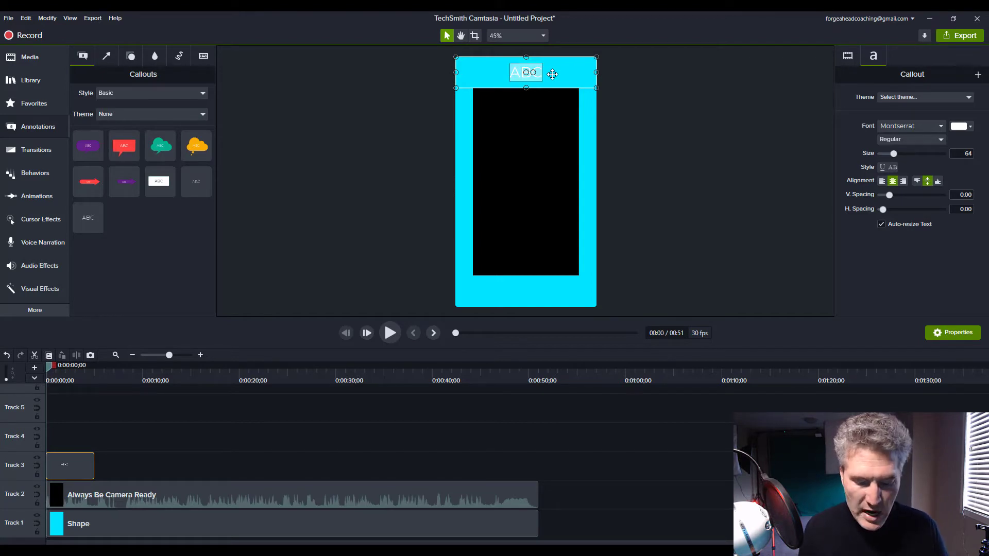
{"action": "key", "text": "BackSpace"}
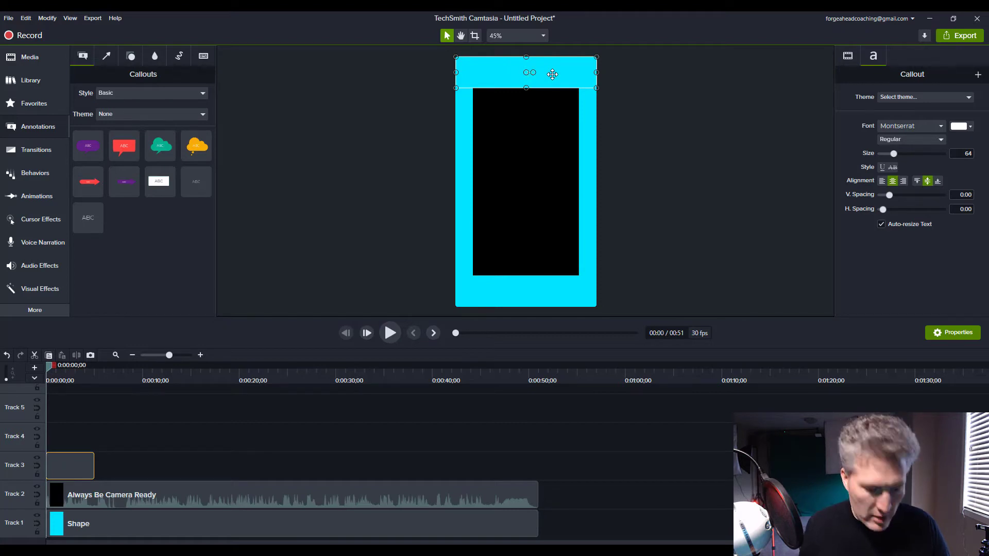
{"action": "type", "text": "ALWA"}
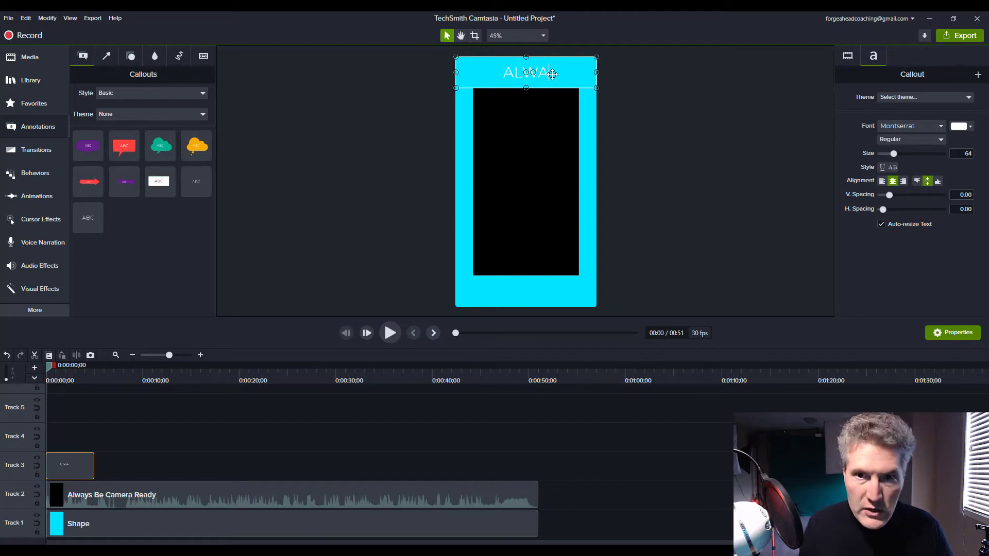
{"action": "type", "text": "YS BE"}
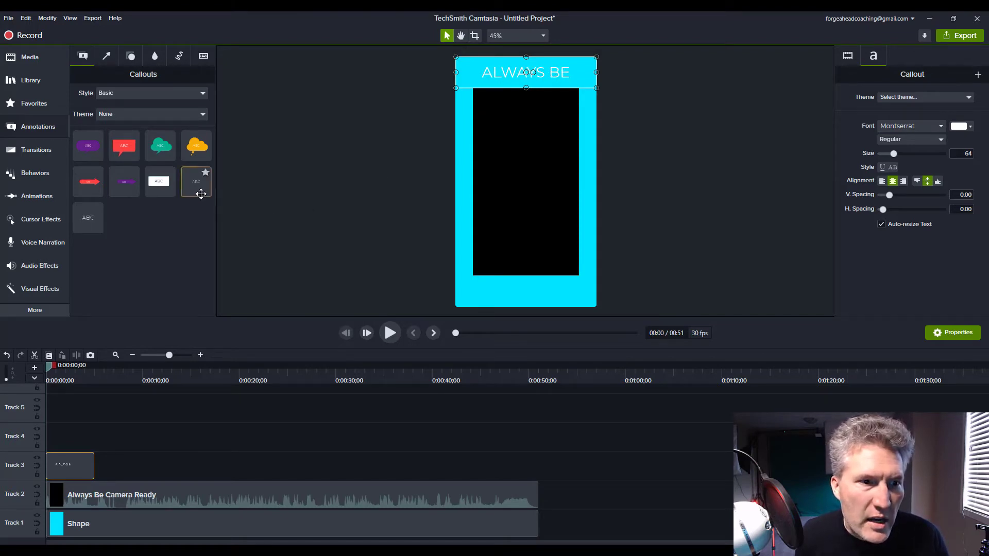
Add a second full-width text callout in the bottom band reading CAMERA READY.
{"action": "left_click_drag", "start_coordinate": [197, 188], "coordinate": [456, 292]}
{"action": "left_click_drag", "start_coordinate": [573, 292], "coordinate": [596, 291]}
{"action": "double_click", "coordinate": [549, 294]}
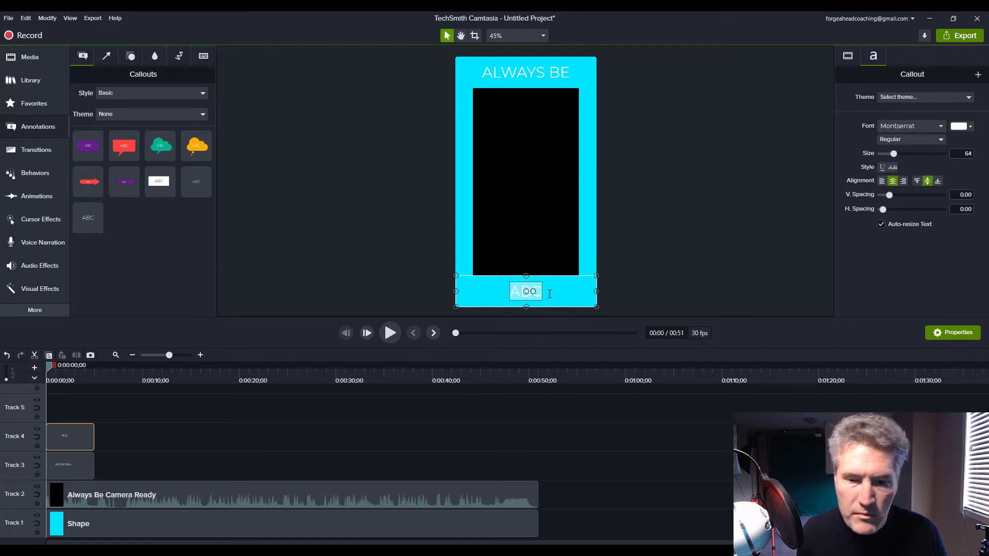
{"action": "type", "text": "CAMERA READY"}
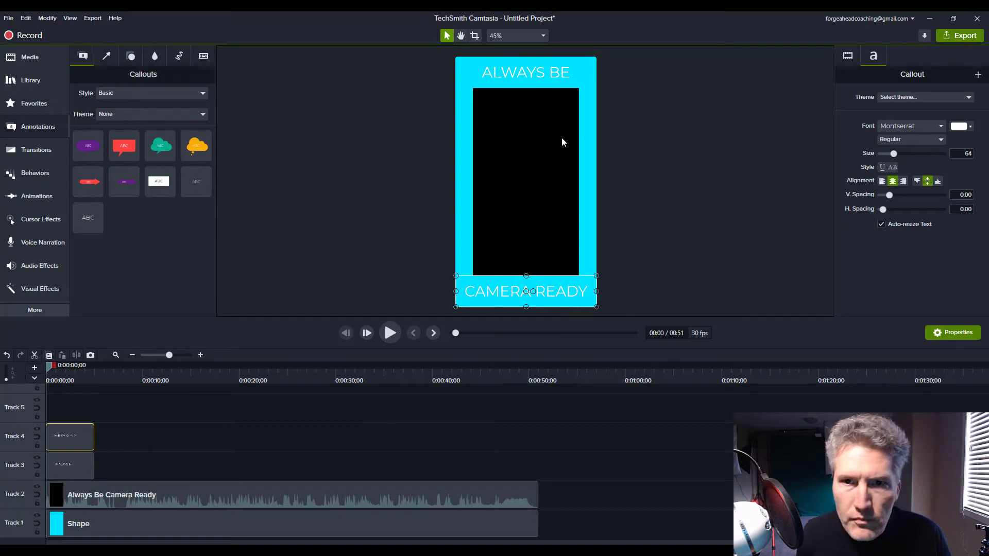
Set the font weight of both the ALWAYS BE and CAMERA READY callouts to Bold.
{"action": "left_click", "coordinate": [539, 71]}
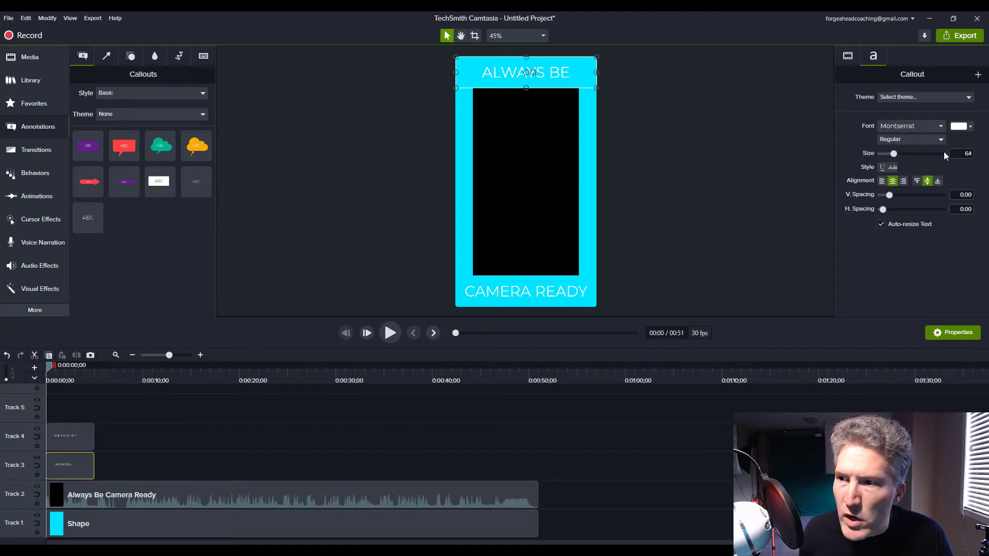
{"action": "left_click", "coordinate": [914, 143]}
{"action": "left_click", "coordinate": [895, 172]}
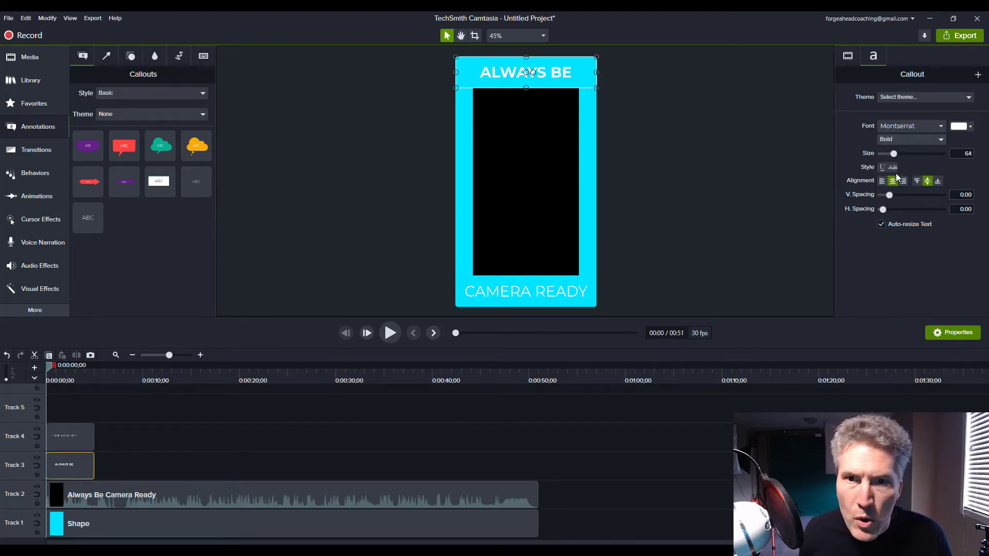
{"action": "left_click", "coordinate": [550, 289]}
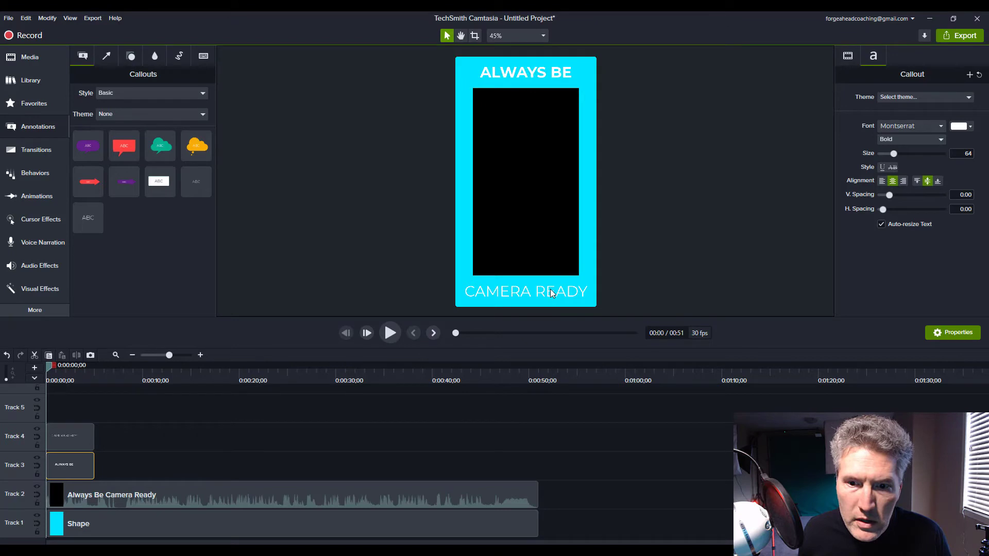
{"action": "left_click", "coordinate": [910, 140]}
{"action": "left_click", "coordinate": [895, 175]}
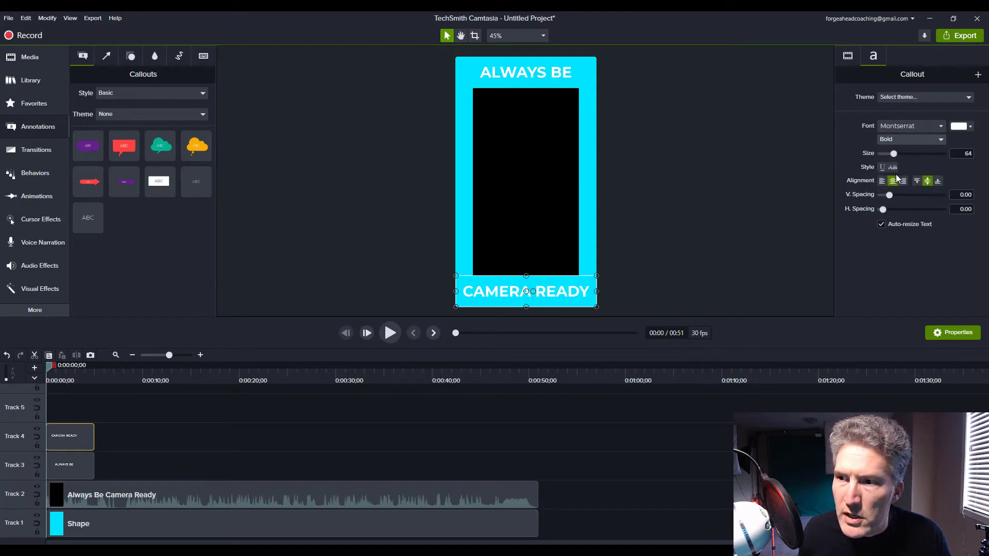
Change both callouts' text colour to red, #FF0000.
{"action": "left_click", "coordinate": [551, 72]}
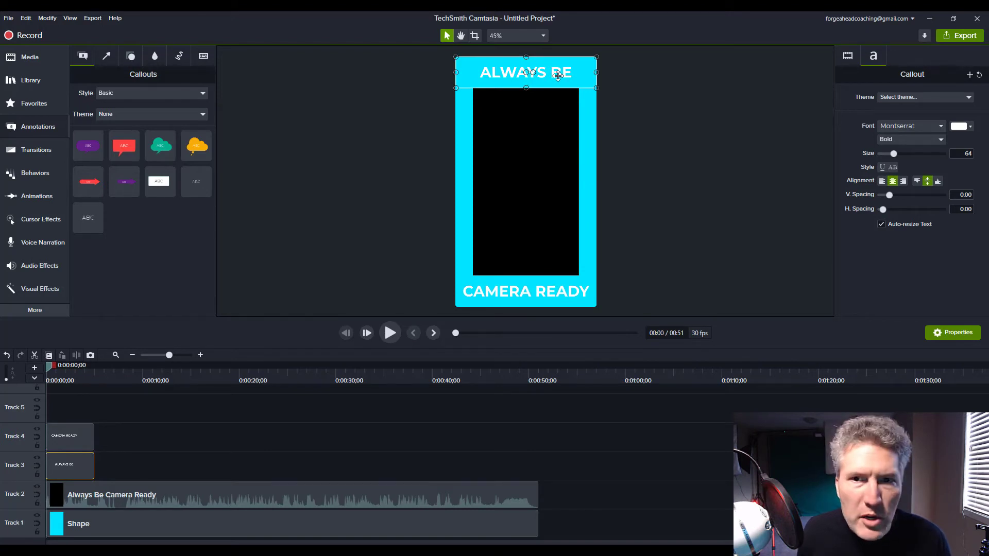
{"action": "left_click", "coordinate": [971, 128]}
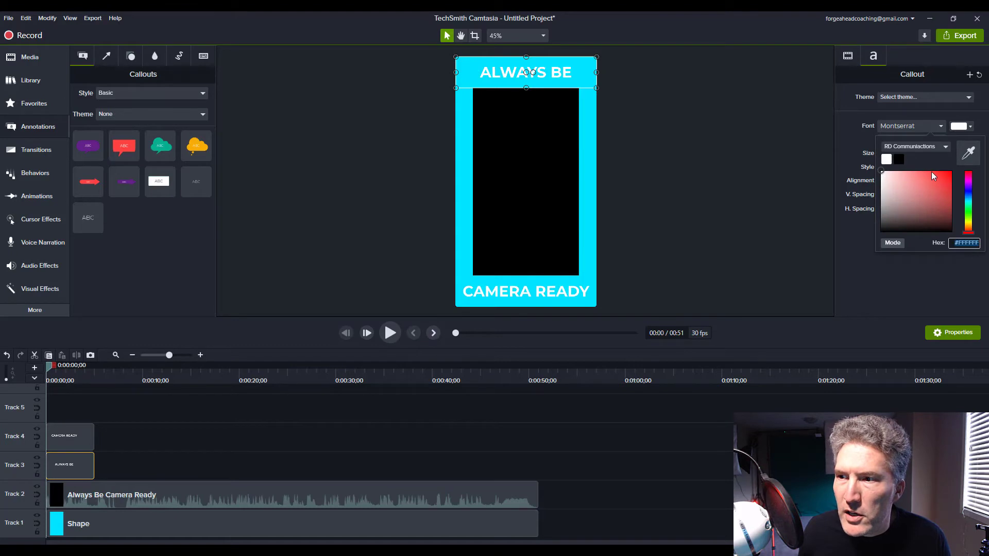
{"action": "left_click_drag", "start_coordinate": [935, 177], "coordinate": [958, 171]}
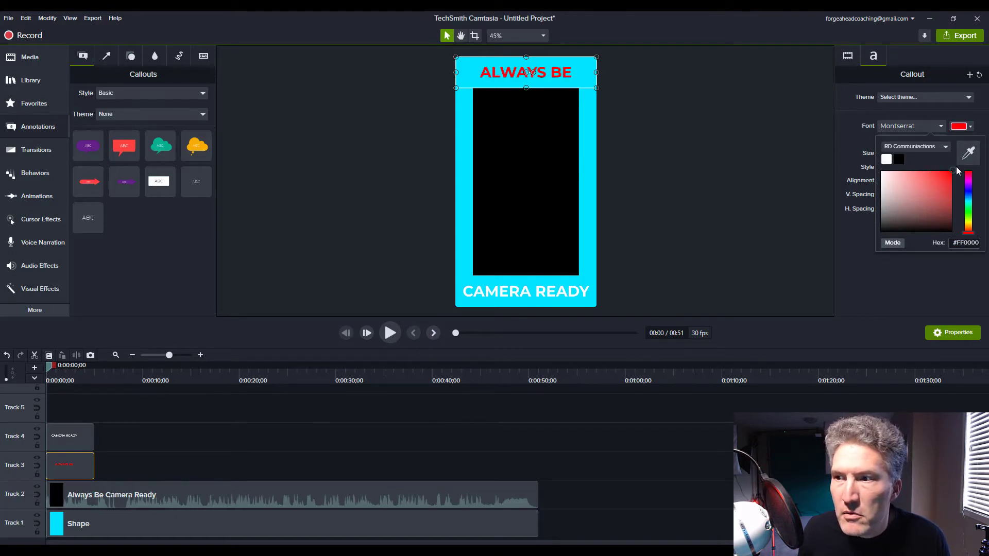
{"action": "left_click", "coordinate": [580, 298]}
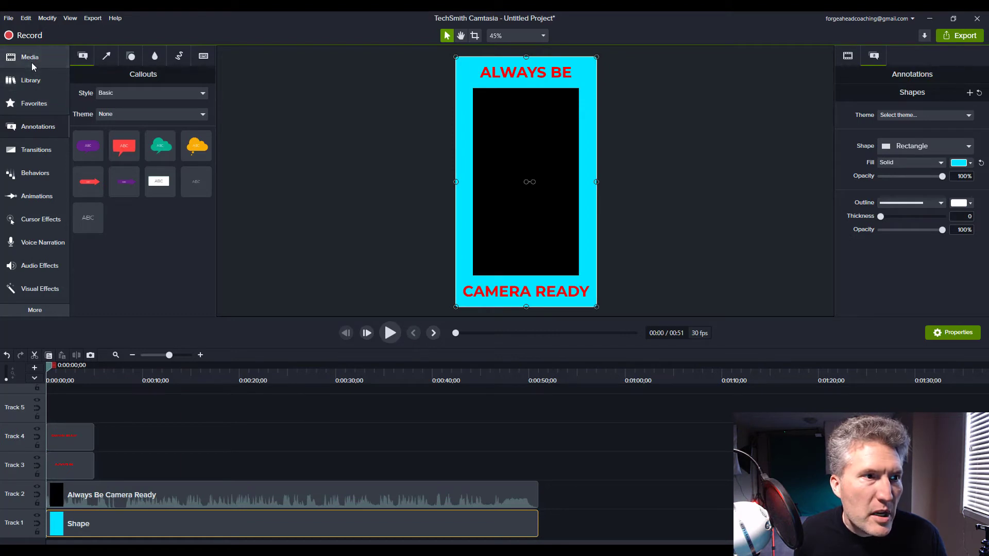
Add the camera image to the canvas and shrink it into the top-left corner.
{"action": "left_click", "coordinate": [29, 57]}
{"action": "left_click_drag", "start_coordinate": [109, 195], "coordinate": [525, 120]}
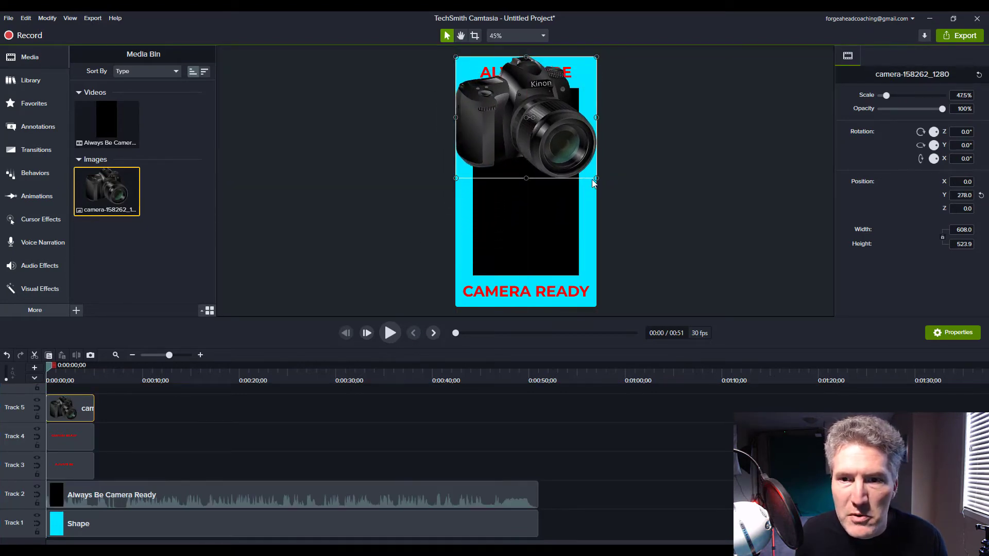
{"action": "left_click_drag", "start_coordinate": [596, 178], "coordinate": [472, 90]}
Right-align the ALWAYS BE text and narrow its callout slightly so it clears the camera image.
{"action": "left_click", "coordinate": [511, 77]}
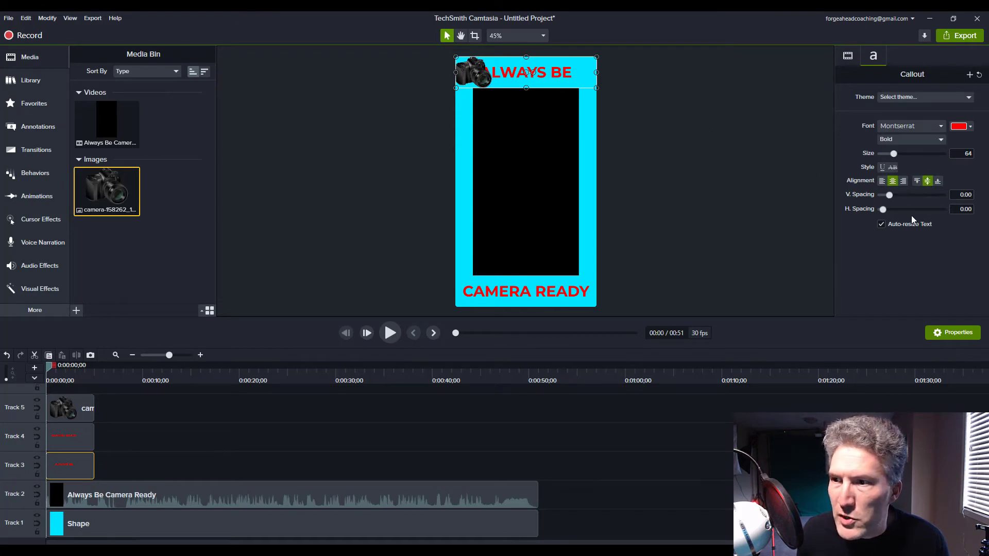
{"action": "left_click", "coordinate": [903, 181]}
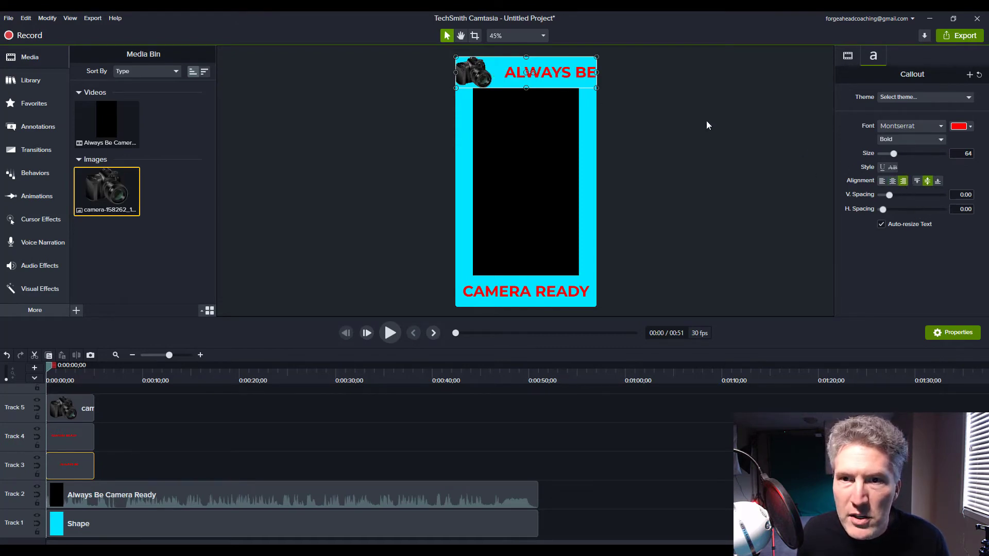
{"action": "left_click_drag", "start_coordinate": [591, 72], "coordinate": [586, 73]}
{"action": "left_click", "coordinate": [657, 201]}
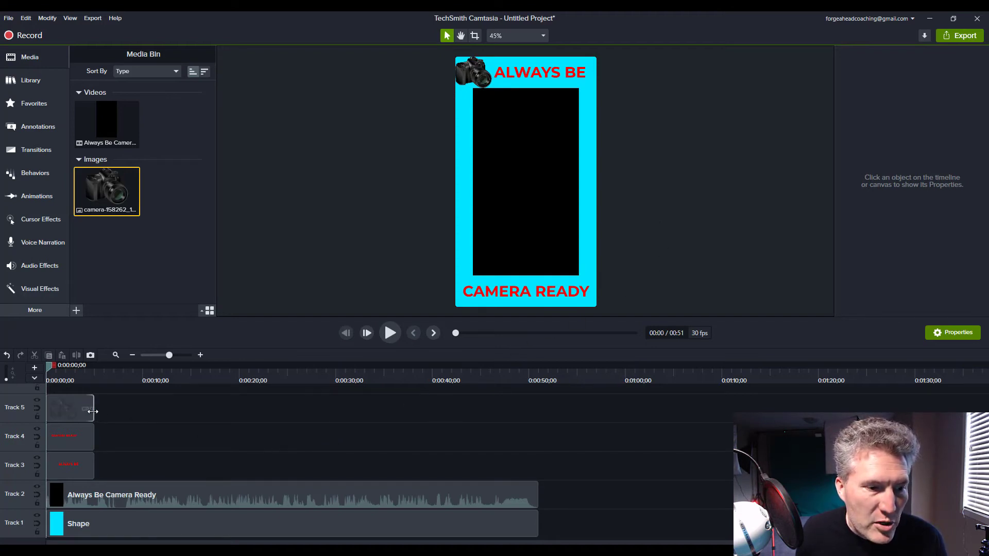
Extend the camera image and both text callout clips to the full length of the video on the timeline, then preview playback.
{"action": "left_click_drag", "start_coordinate": [93, 411], "coordinate": [99, 411]}
{"action": "left_click_drag", "start_coordinate": [165, 422], "coordinate": [536, 430]}
{"action": "left_click_drag", "start_coordinate": [93, 443], "coordinate": [538, 449]}
{"action": "left_click", "coordinate": [82, 474]}
{"action": "left_click_drag", "start_coordinate": [94, 468], "coordinate": [538, 473]}
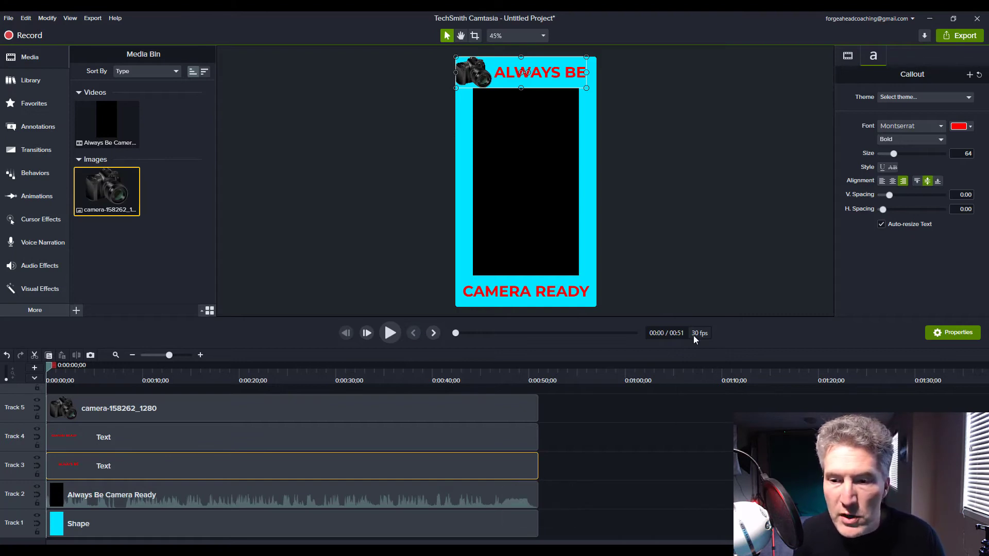
{"action": "left_click", "coordinate": [391, 334]}
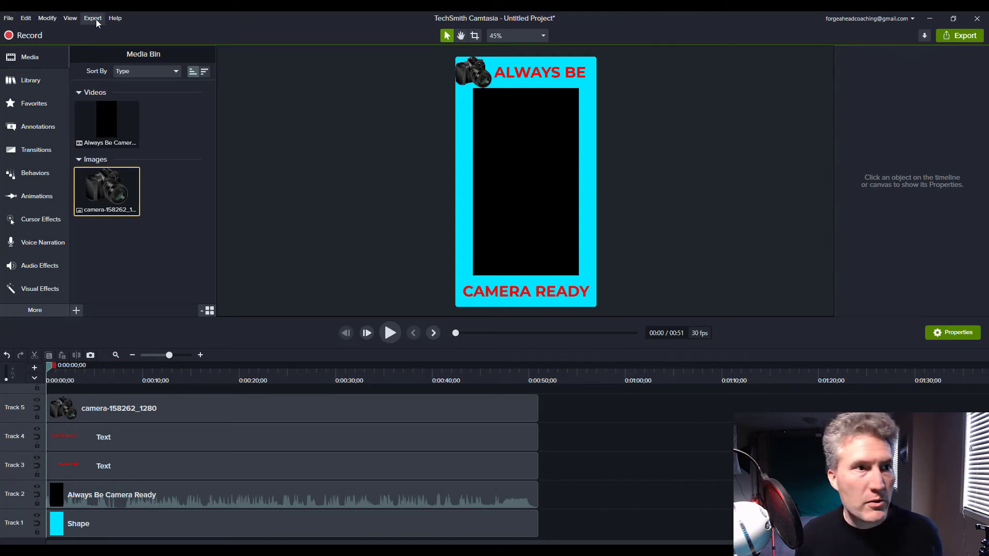
Start a local export with custom production settings, MP4 Smart Player format, and HTML title Always Be Camera Ready Shorts.
{"action": "left_click", "coordinate": [93, 19]}
{"action": "left_click", "coordinate": [97, 29]}
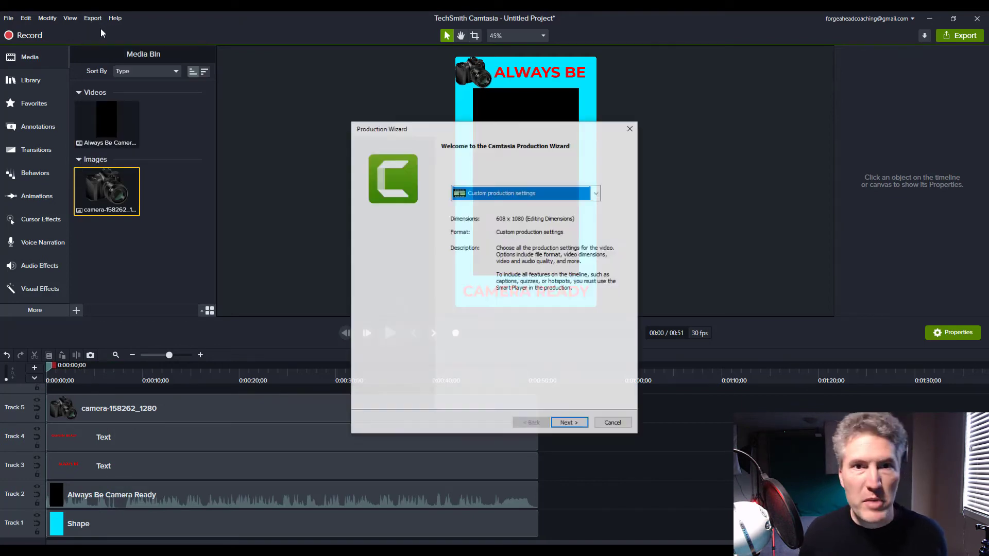
{"action": "left_click", "coordinate": [570, 425]}
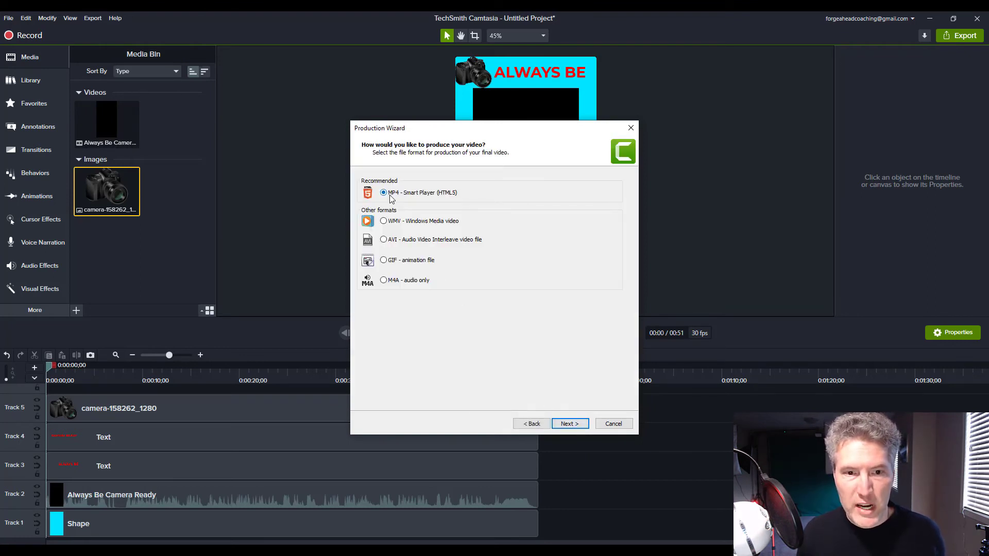
{"action": "left_click", "coordinate": [566, 424]}
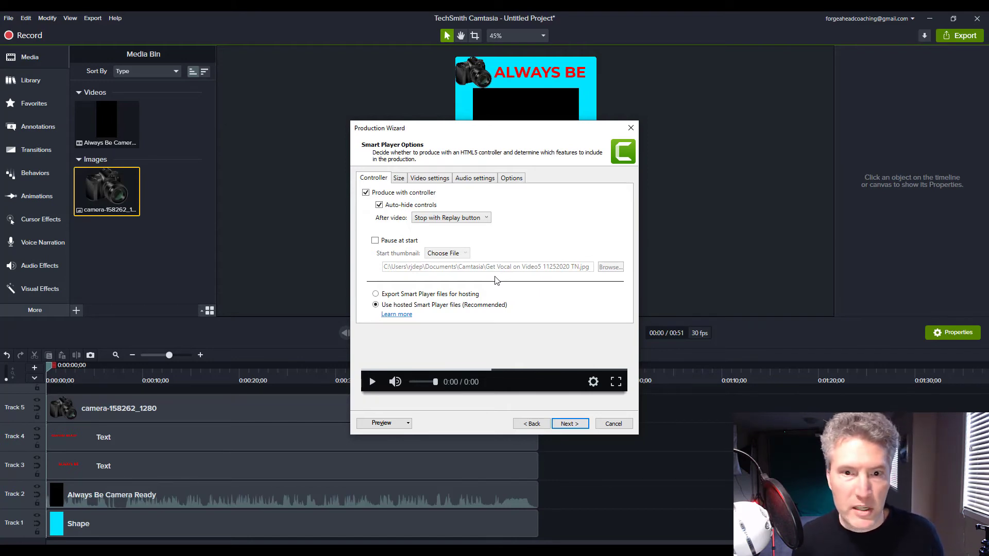
{"action": "left_click", "coordinate": [504, 180]}
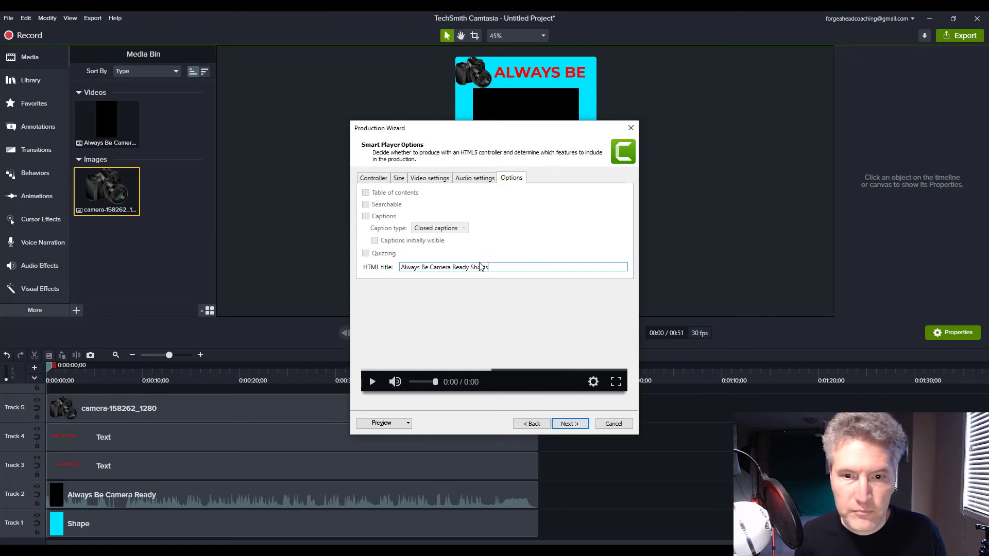
{"action": "left_click", "coordinate": [568, 425]}
{"action": "left_click", "coordinate": [572, 424]}
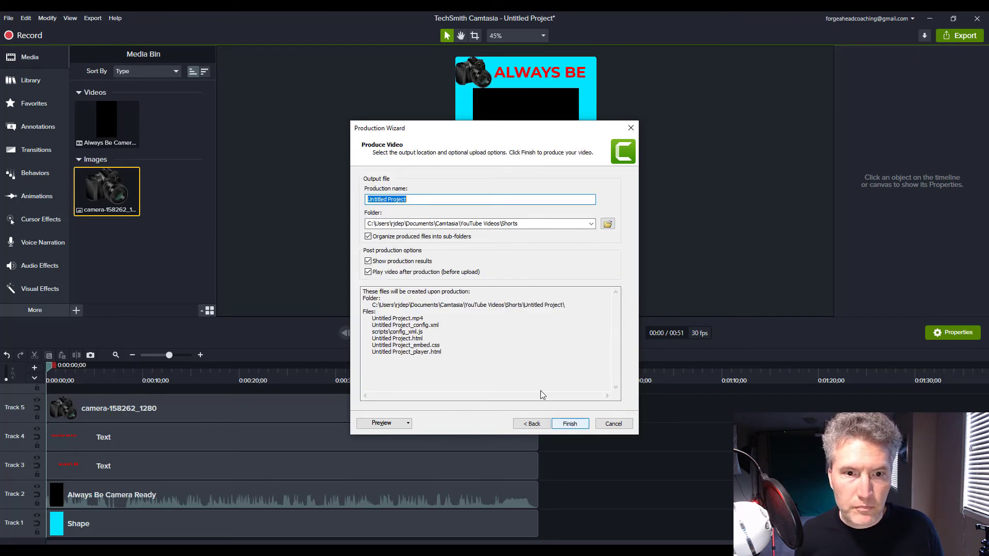
Produce the video under the name Always Be Camera Ready Shorts and play the exported result in the browser.
{"action": "type", "text": "Al"}
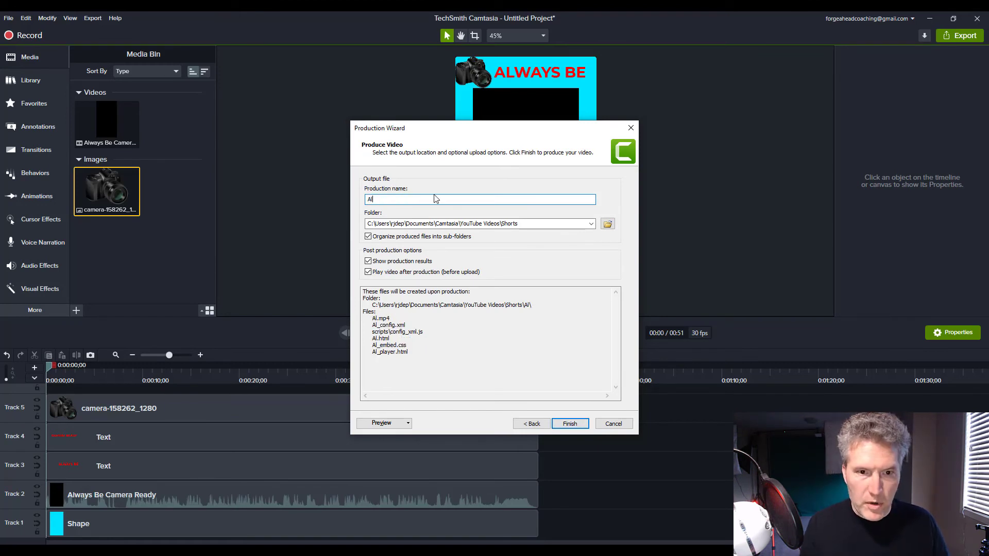
{"action": "type", "text": "ways "}
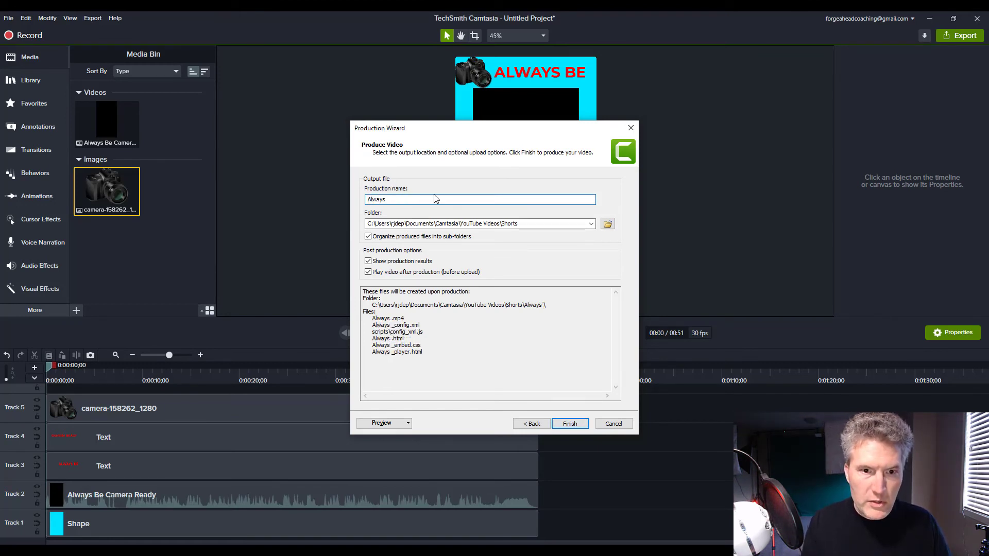
{"action": "type", "text": "Be Camera "}
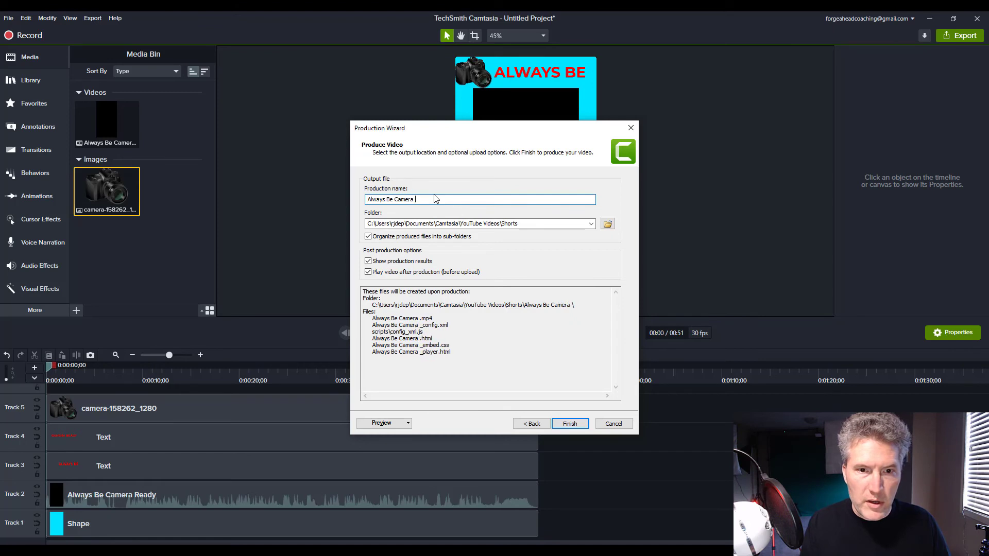
{"action": "type", "text": "Ready Shorts"}
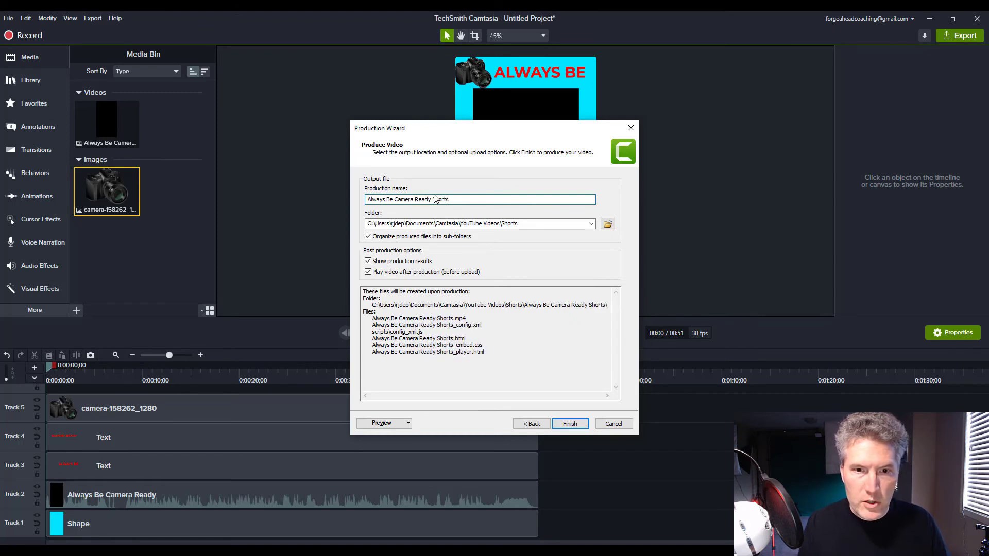
{"action": "left_click", "coordinate": [567, 422]}
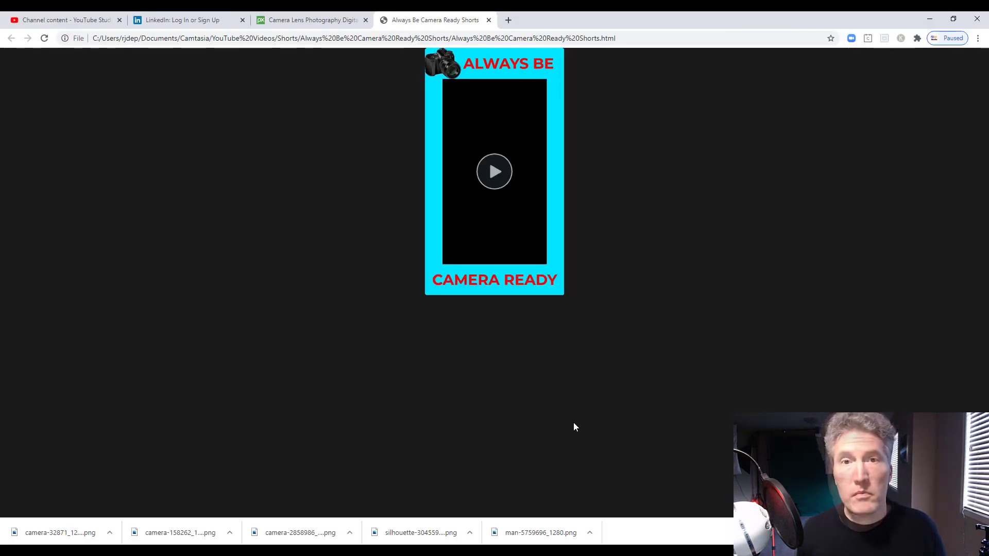
{"action": "left_click", "coordinate": [495, 173]}
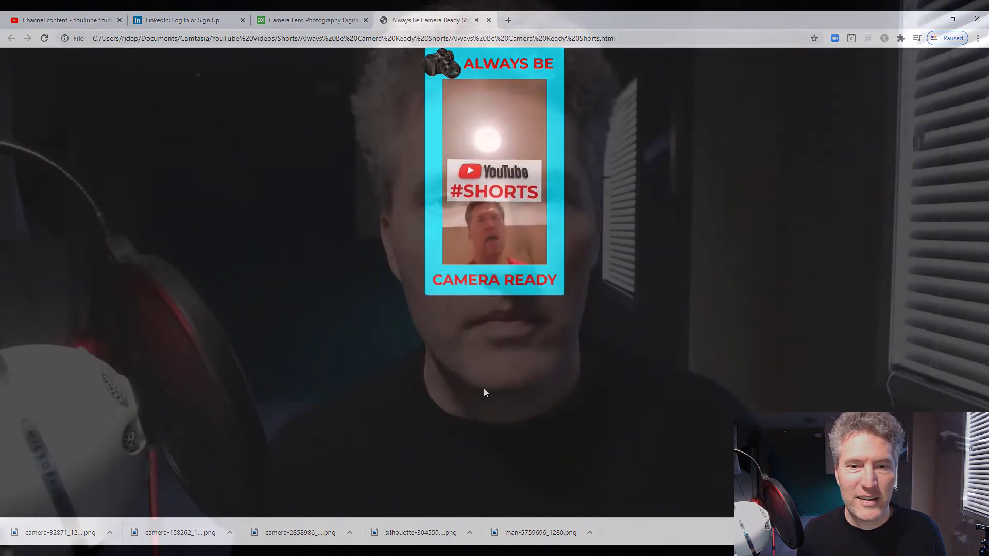